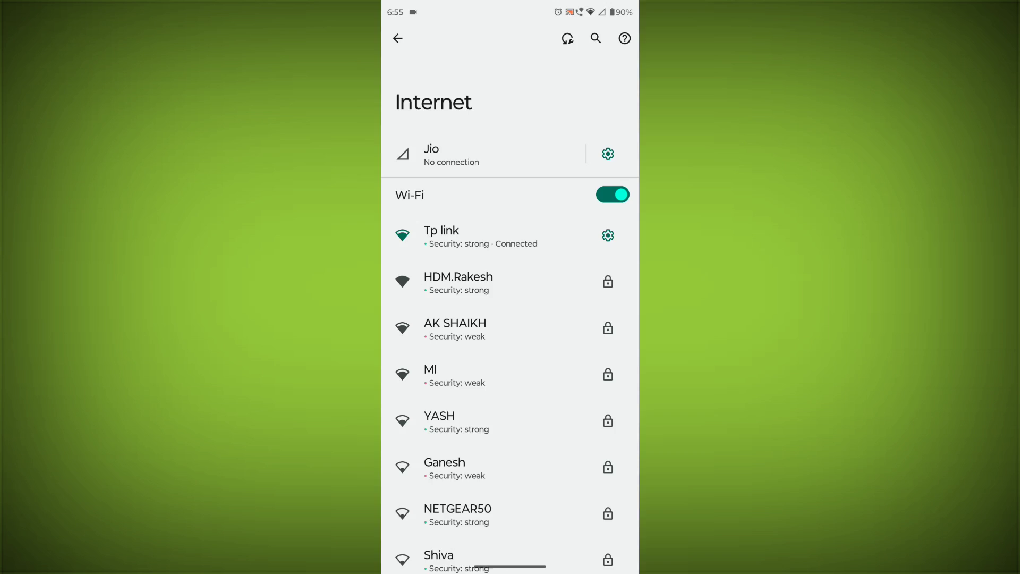
Return to the home screen after confirming Wi-Fi is connected to Tp link
key("super")
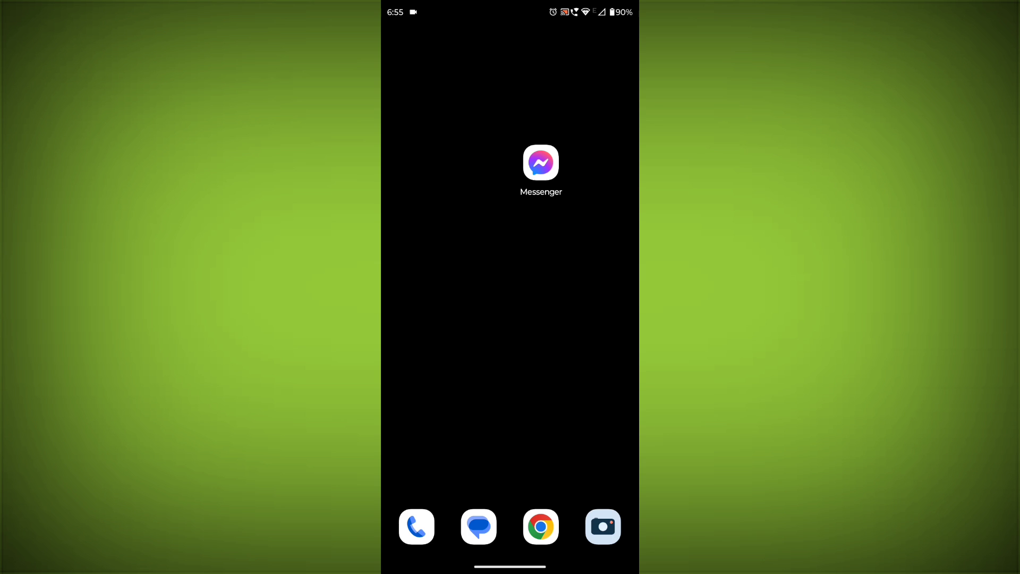
Bring up the power menu, then get back to the home screen showing Play Store
key("XF86PowerOff")
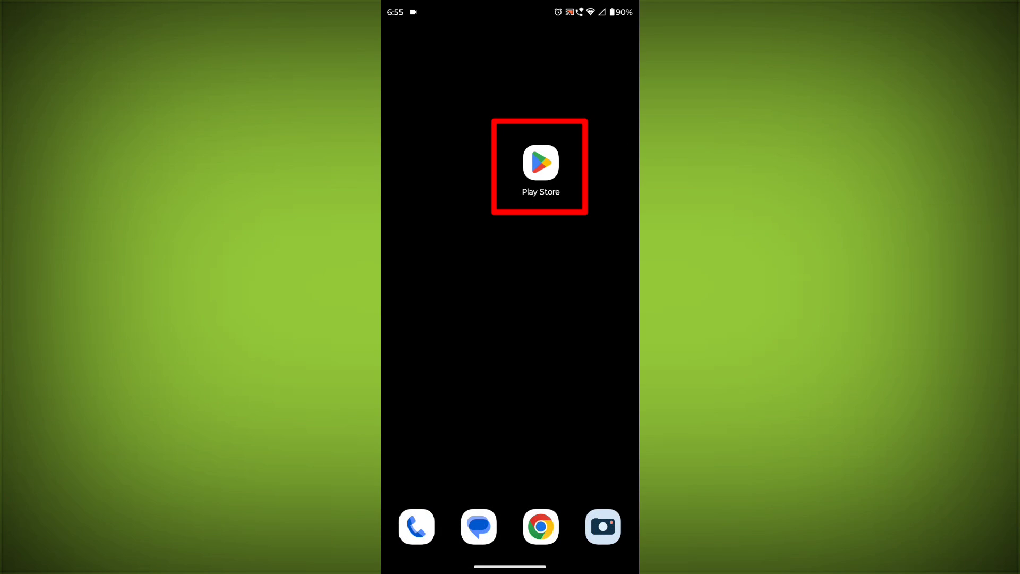
Search Play Store for 'messenger', view Messenger's store page, then return home
left_click(541, 164)
left_click(494, 39)
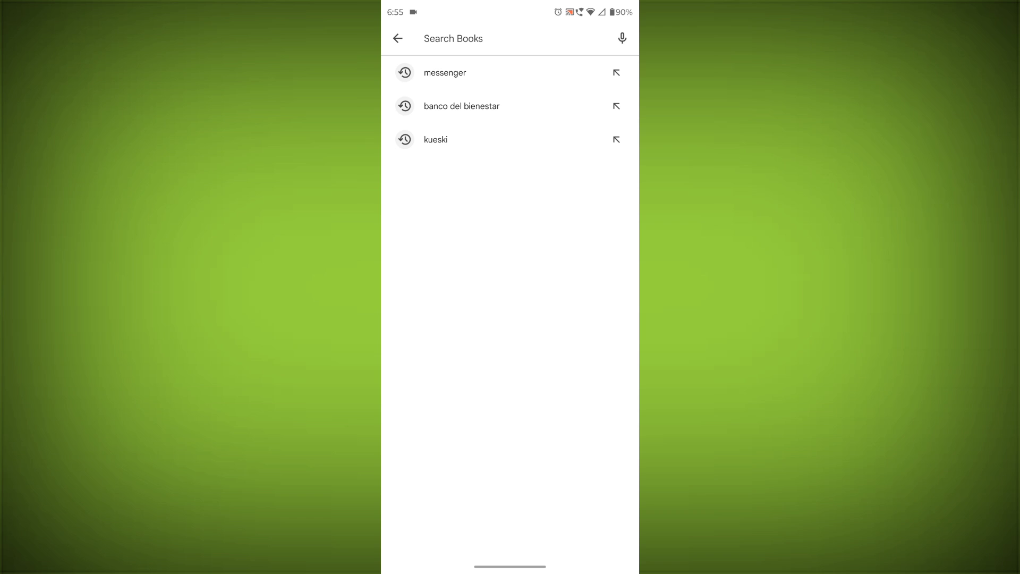
type("me")
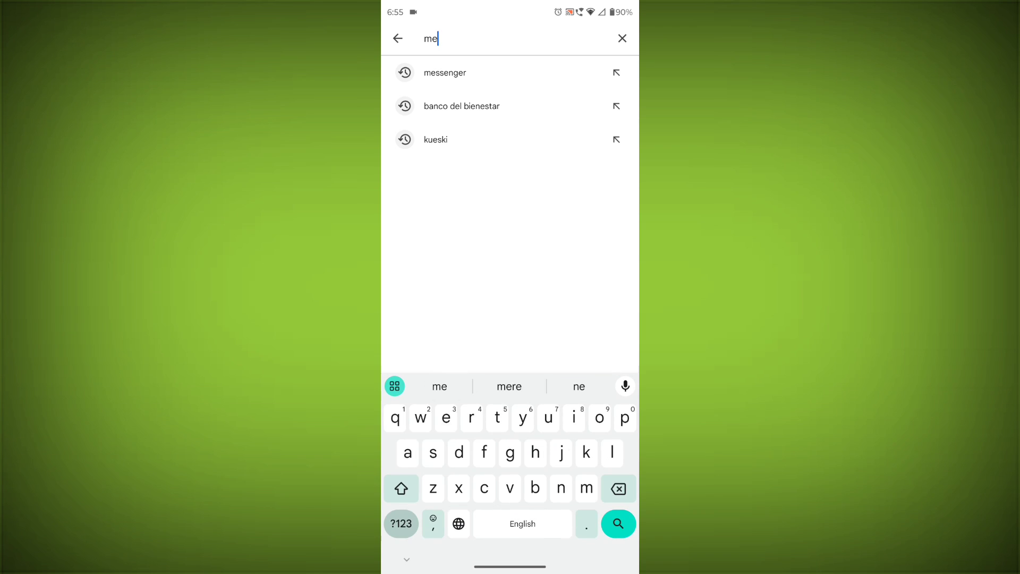
type("ssenger")
key("Return")
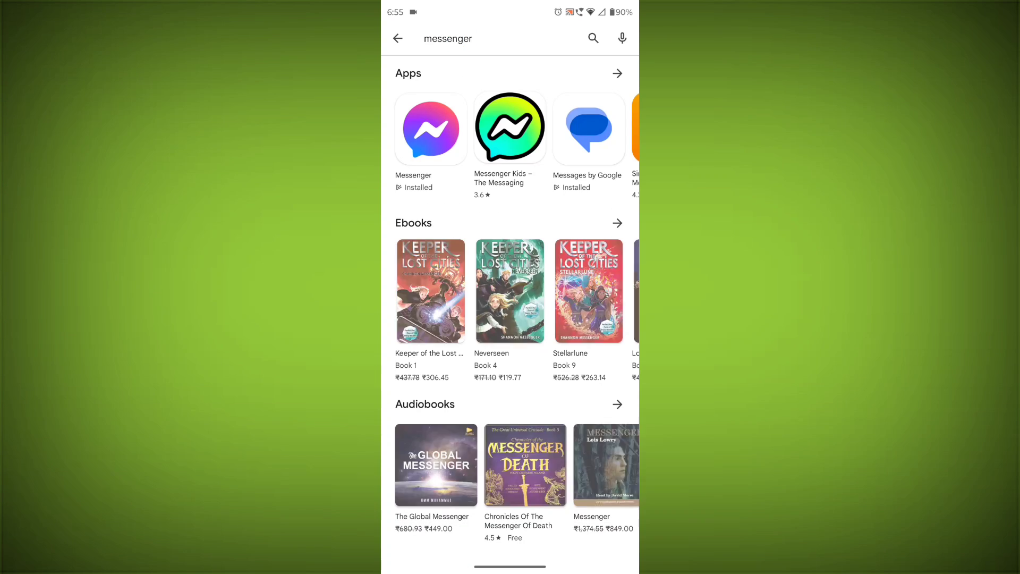
left_click(431, 128)
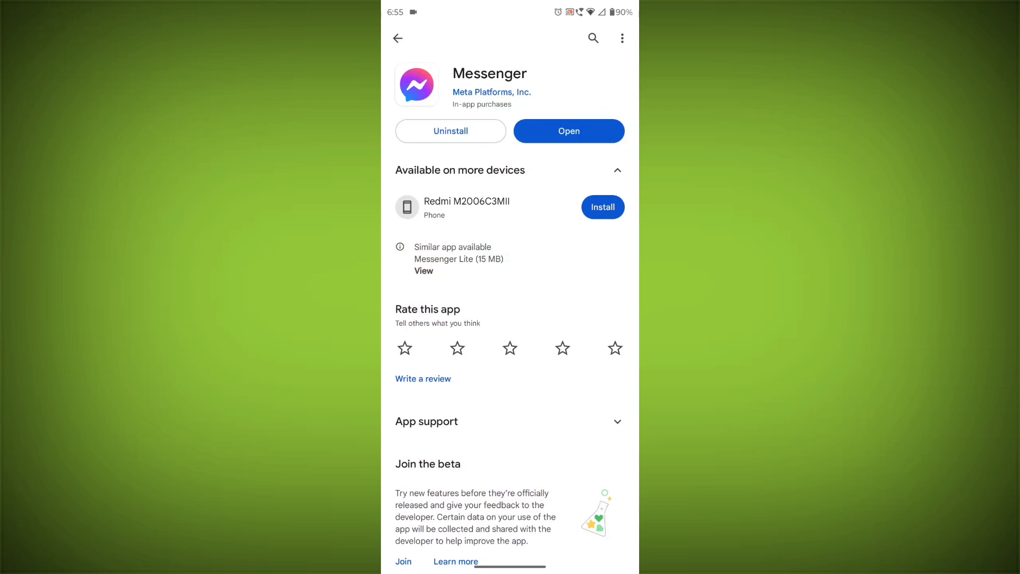
key("Home")
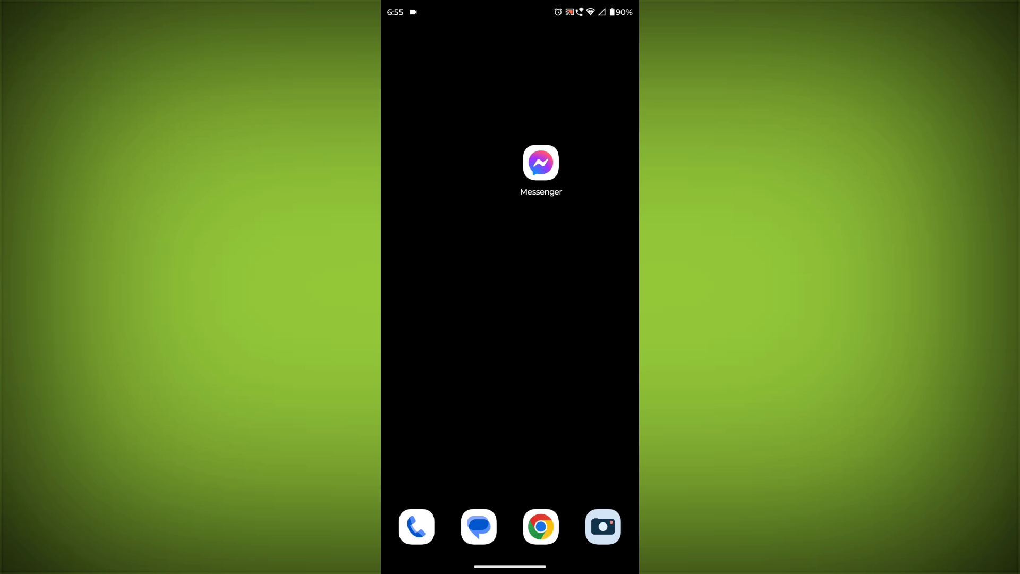
Force-stop Messenger from its App info page and show its Storage & cache details
left_click(541, 164)
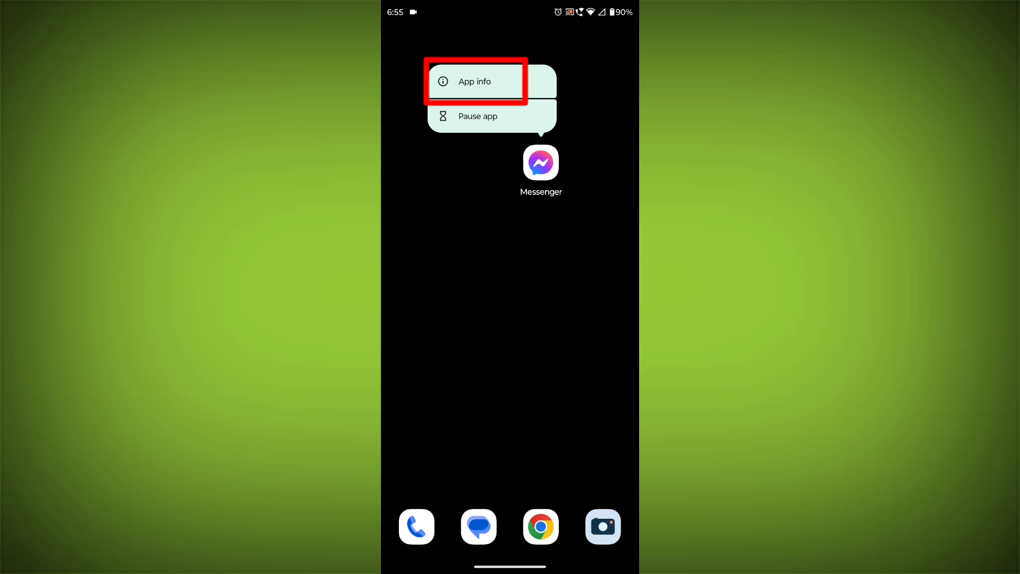
left_click(475, 82)
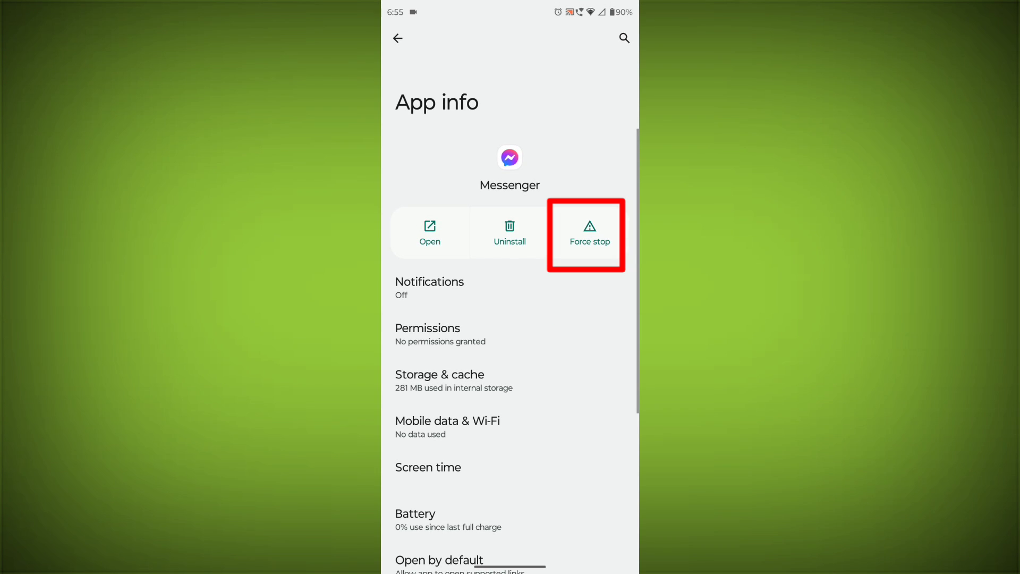
left_click(590, 234)
left_click(596, 322)
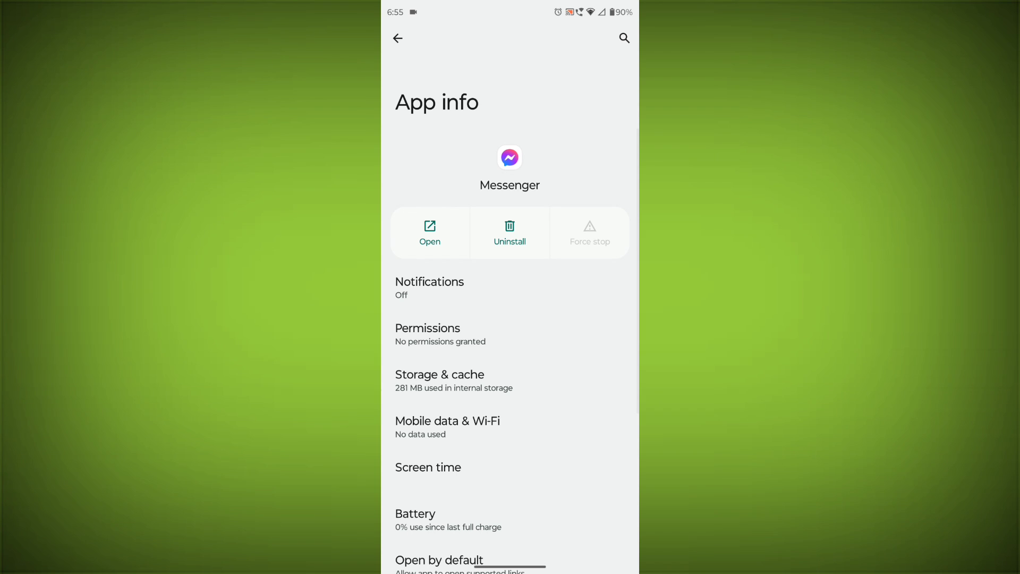
left_click(488, 381)
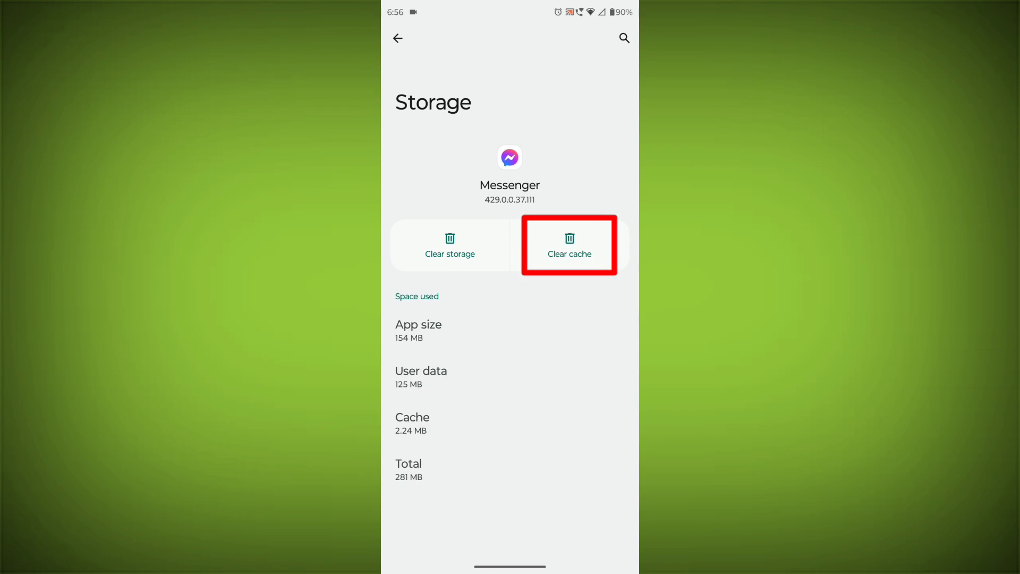
Clear Messenger's 2.24 MB cache and delete all its app data
left_click(569, 244)
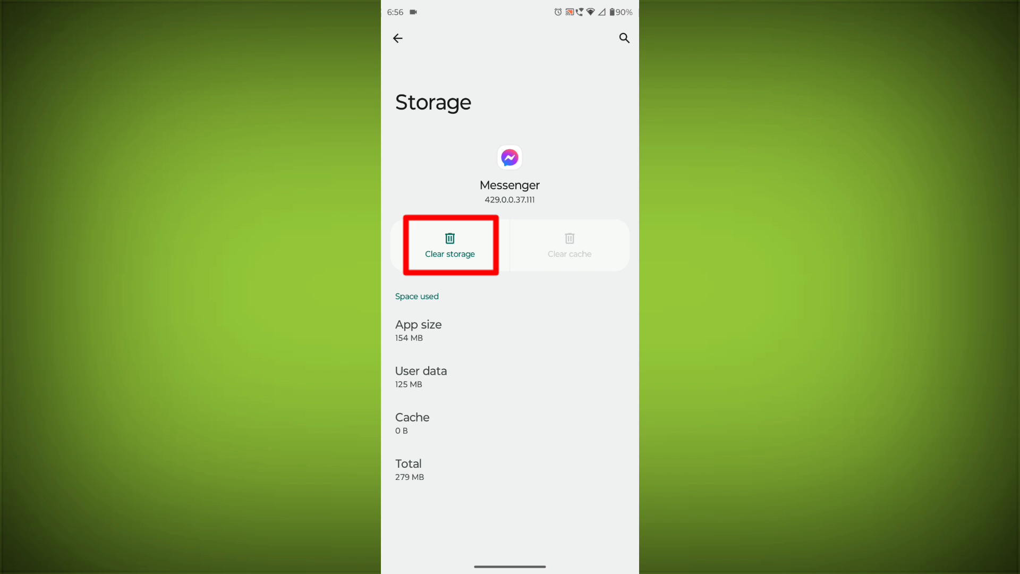
left_click(450, 245)
left_click(596, 319)
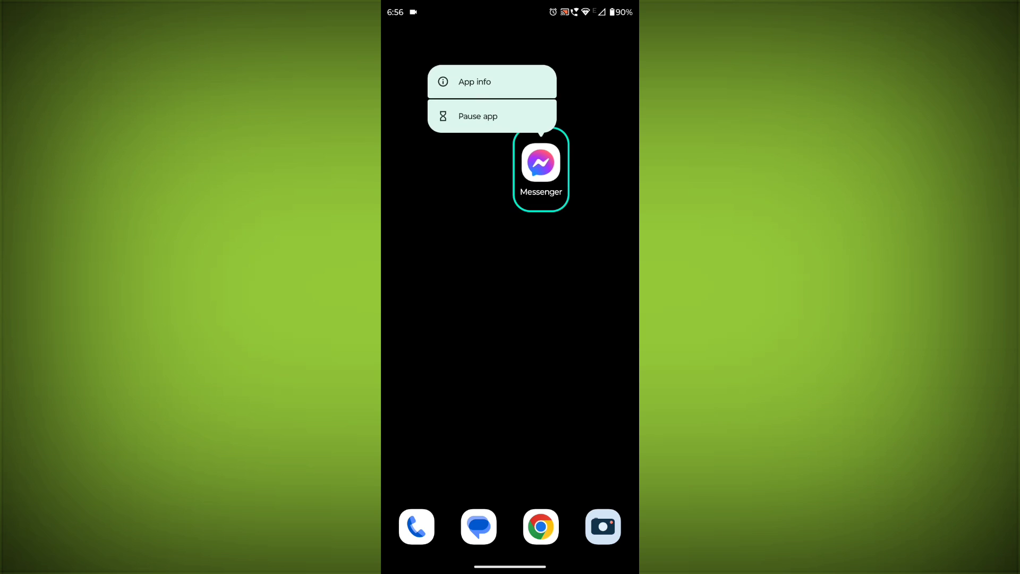
Uninstall Messenger by dragging its icon to Uninstall, then start reinstalling it from Play Store
left_click_drag(541, 164, 554, 55)
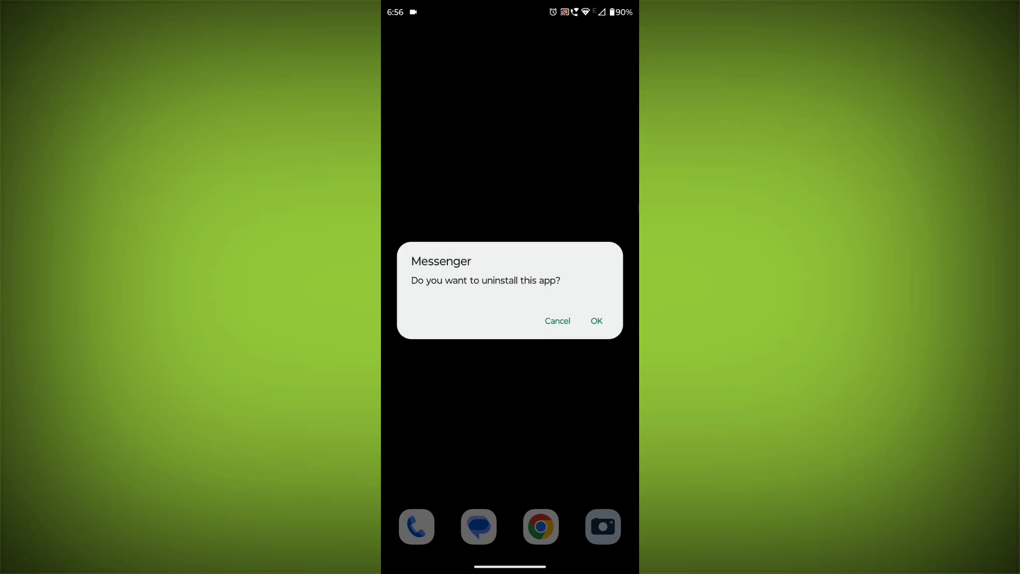
left_click(597, 321)
left_click(541, 164)
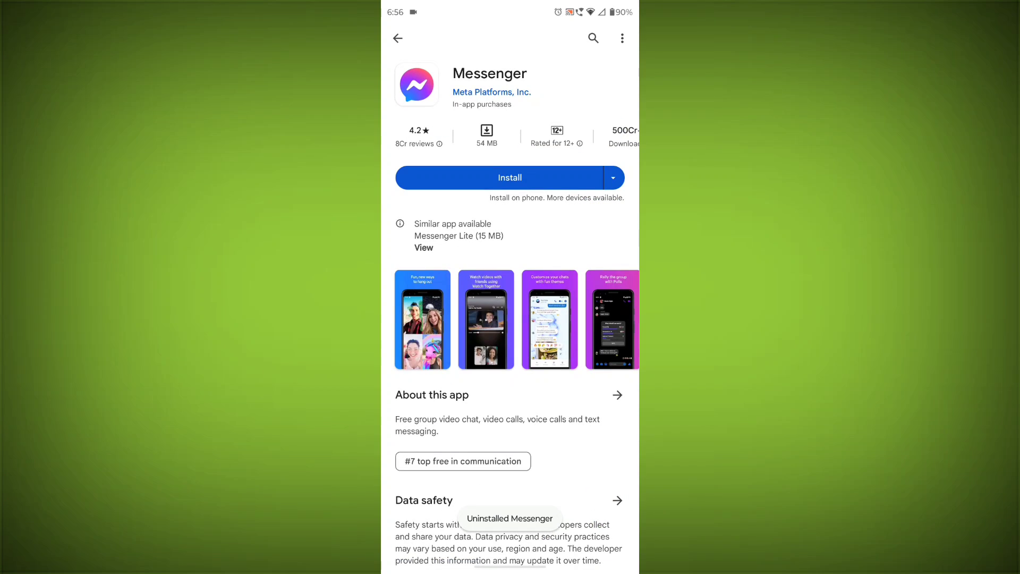
left_click(510, 176)
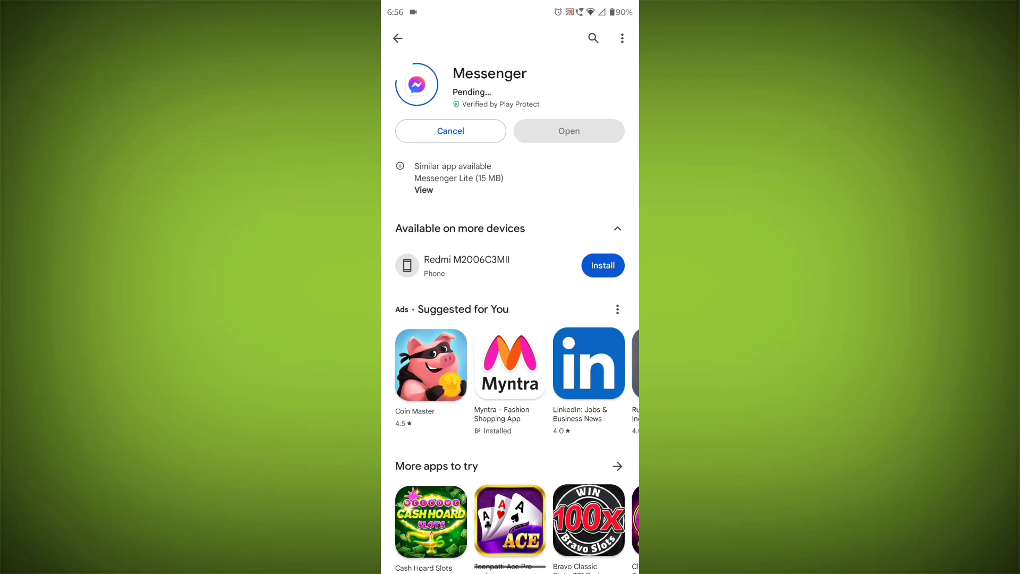